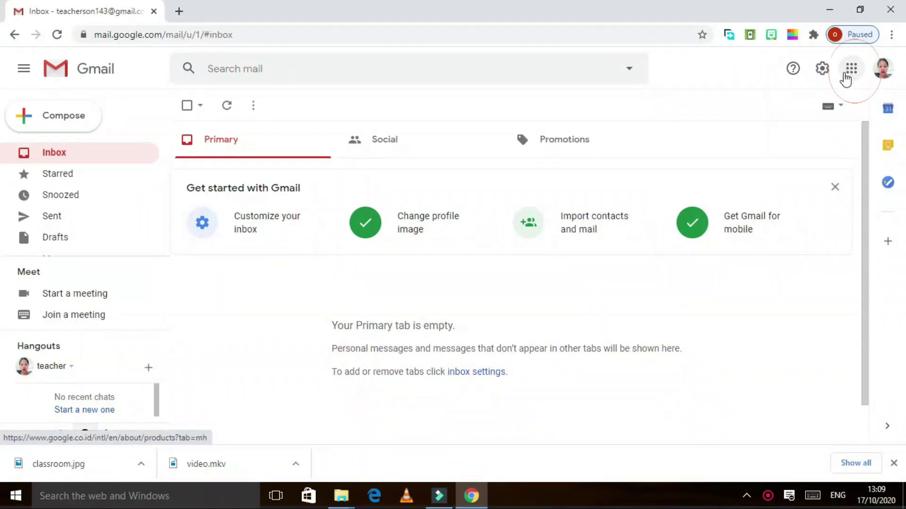
Open Google Classroom from the Google apps launcher in Gmail
left_click(845, 77)
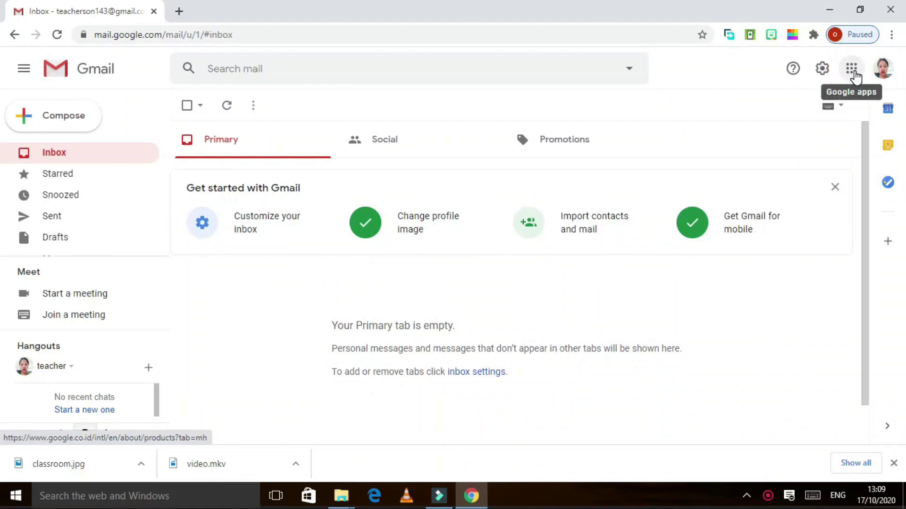
left_click(854, 75)
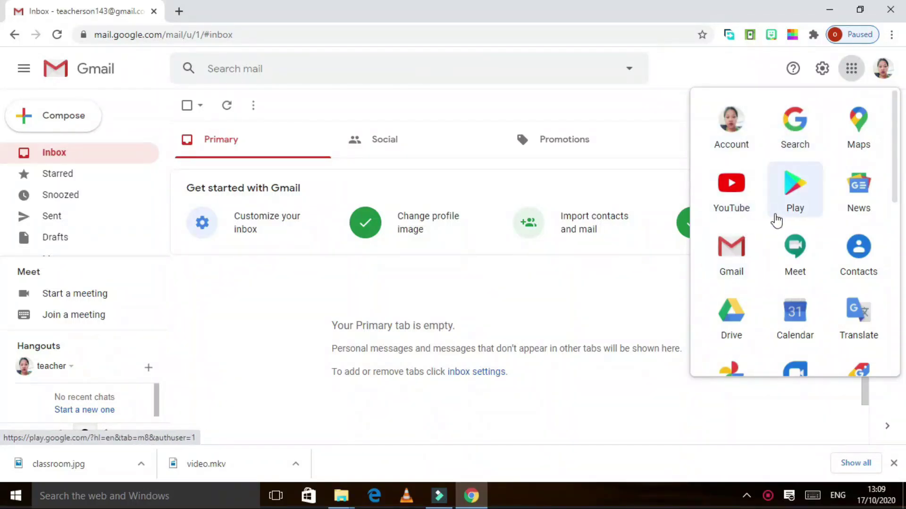
left_click(896, 138)
left_click_drag(895, 138, 899, 284)
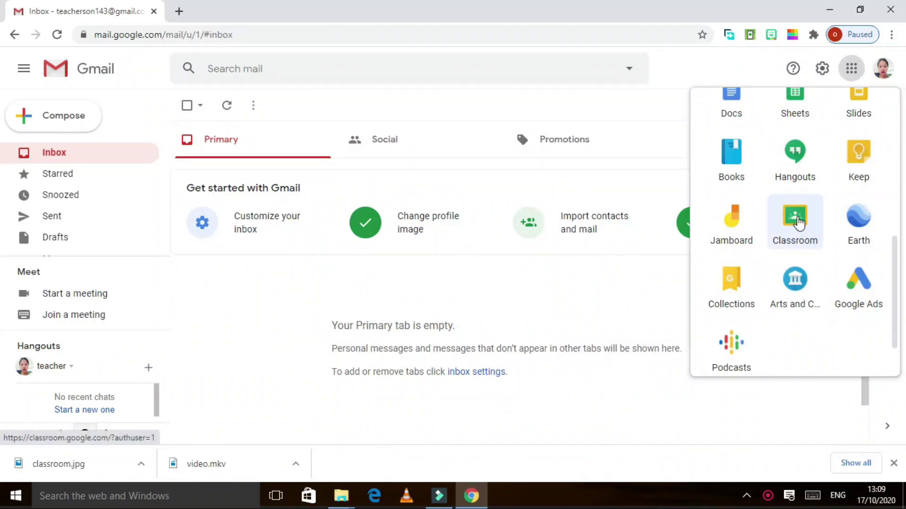
left_click(797, 224)
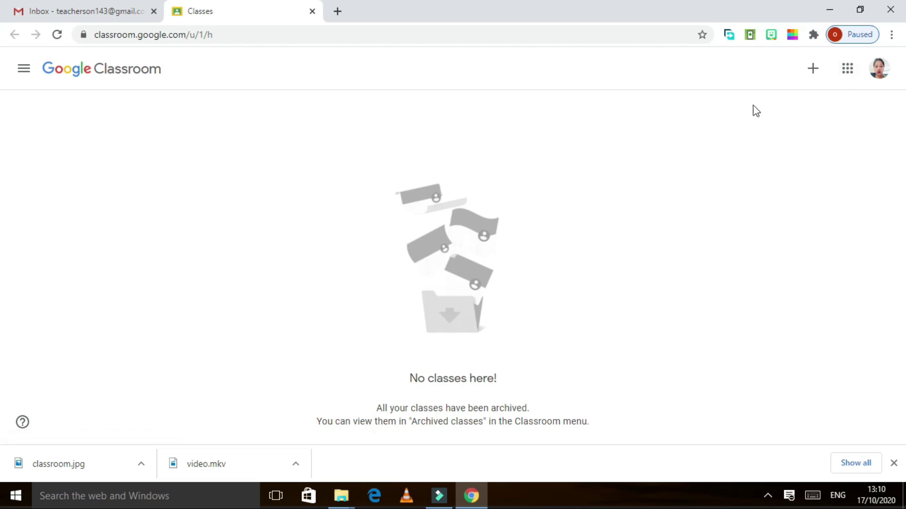
Start creating a new class and get through to its details form
left_click(814, 74)
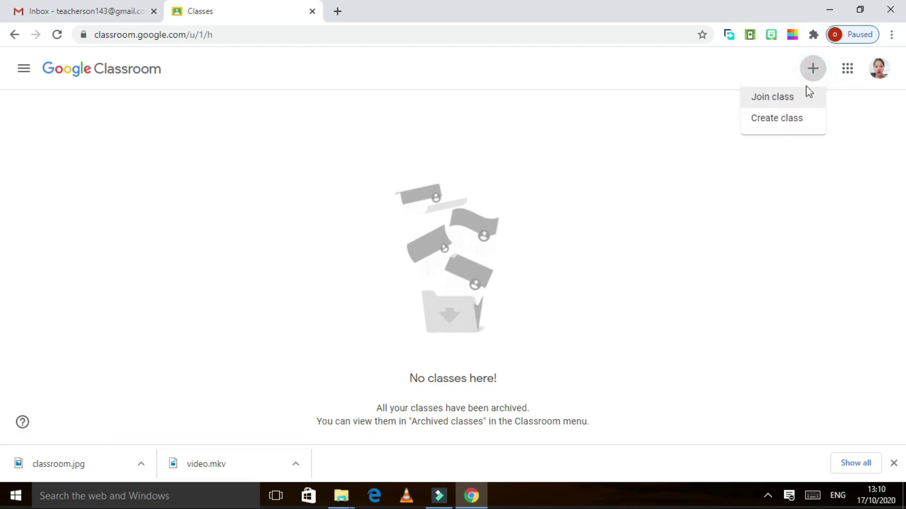
left_click(768, 124)
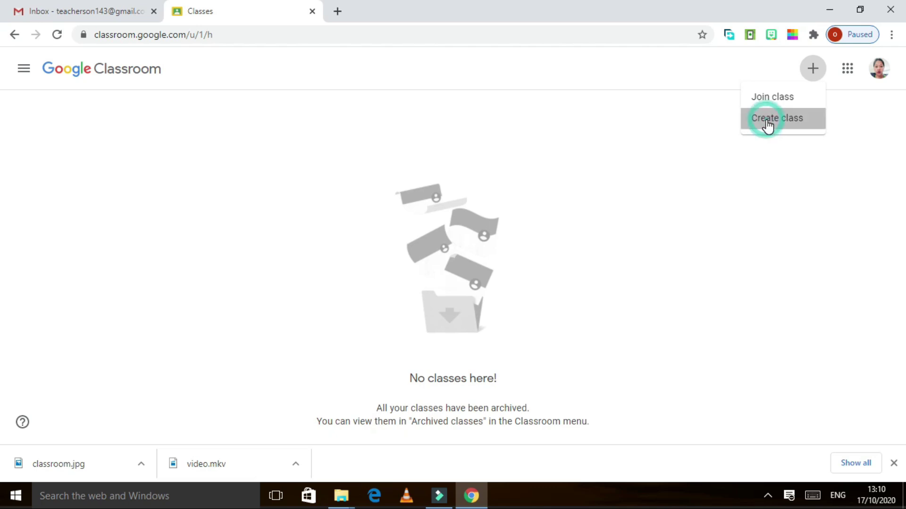
left_click(383, 313)
left_click(532, 393)
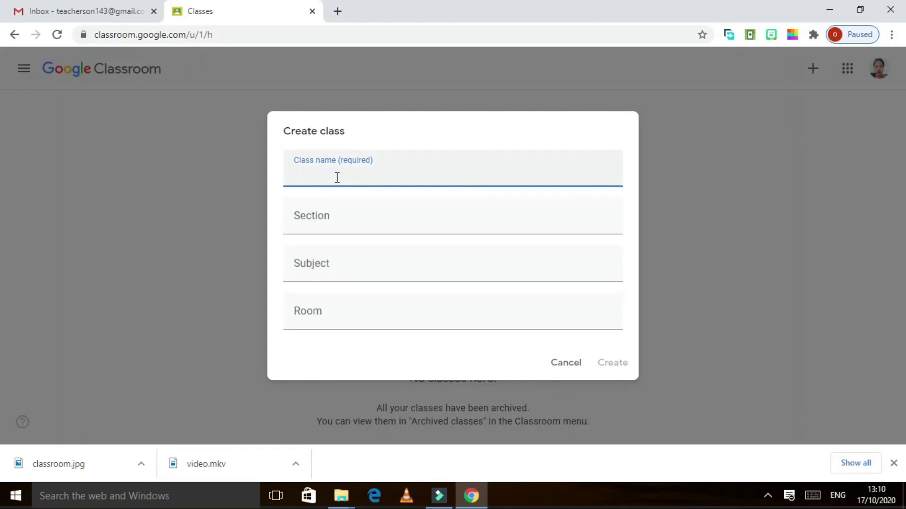
Create the class with the name Grade 1 English and section Rose, leaving subject and room blank, and dismiss the announcements tip
left_click(325, 177)
type("Grade 1 English")
left_click(319, 225)
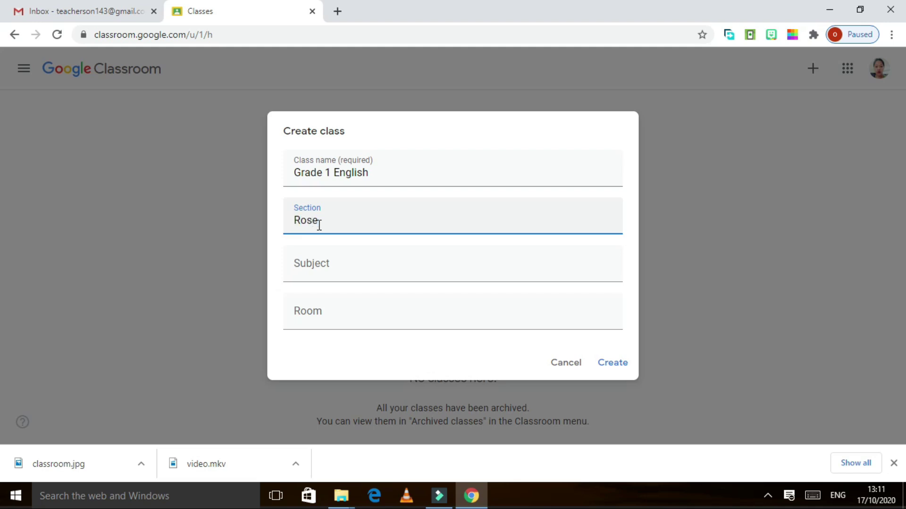
left_click(323, 268)
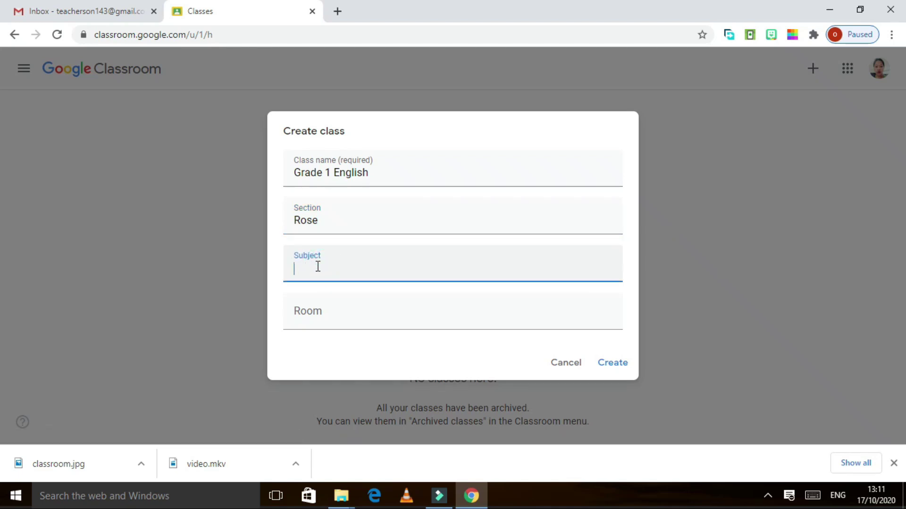
left_click(298, 273)
left_click(319, 314)
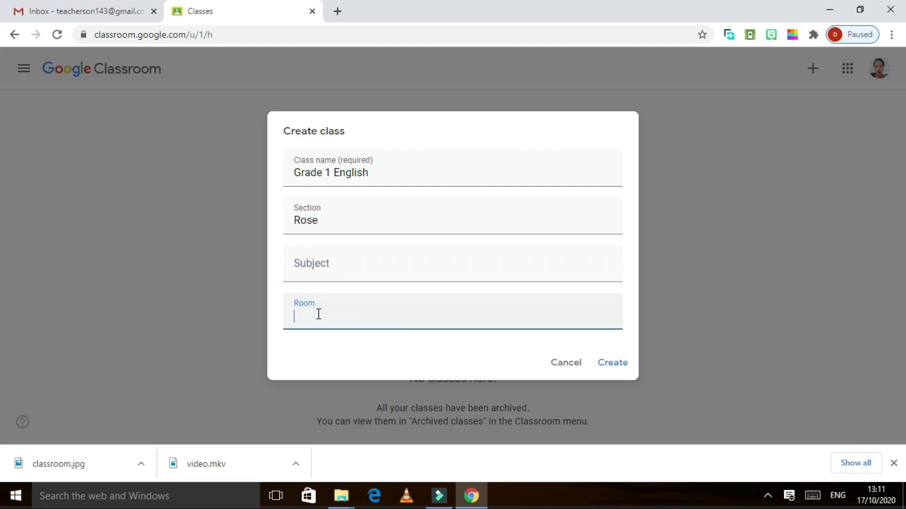
left_click(618, 364)
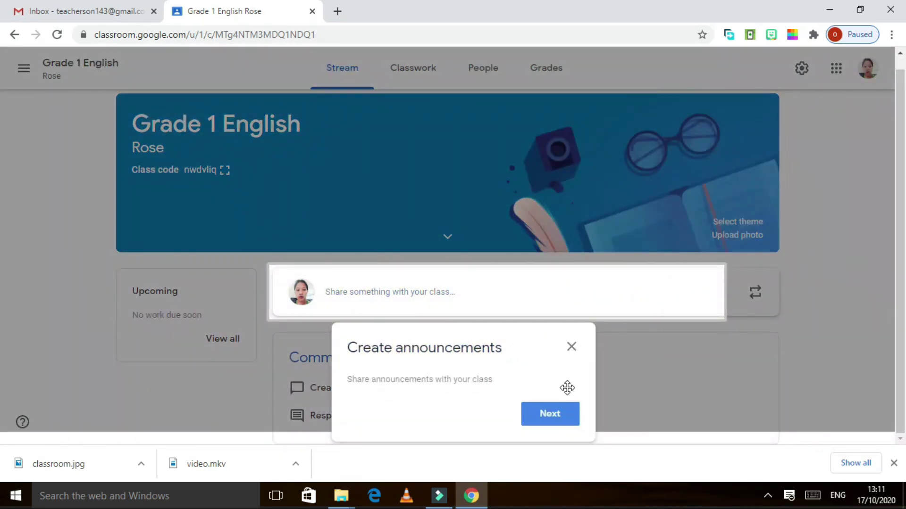
left_click(571, 347)
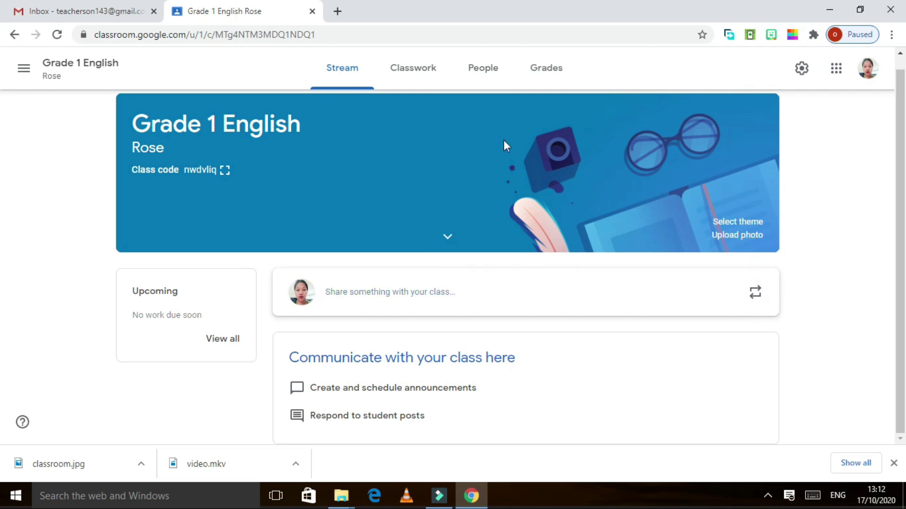
Change the class theme to the green banner with books from the General gallery
left_click(739, 234)
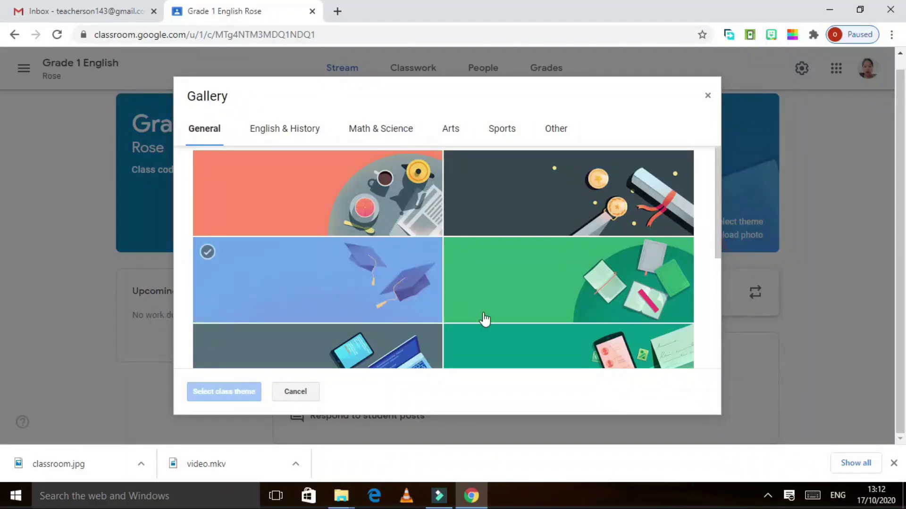
left_click_drag(716, 172, 728, 319)
left_click_drag(726, 283, 715, 178)
left_click(522, 269)
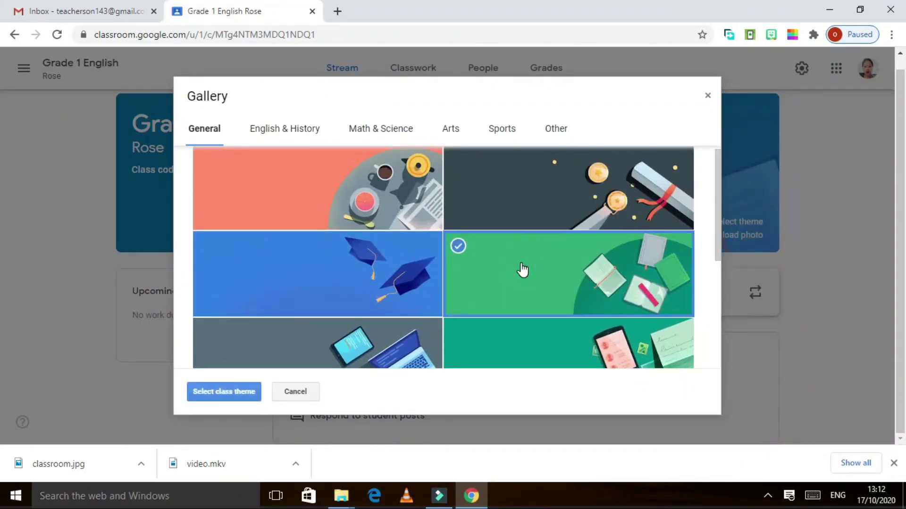
left_click(214, 393)
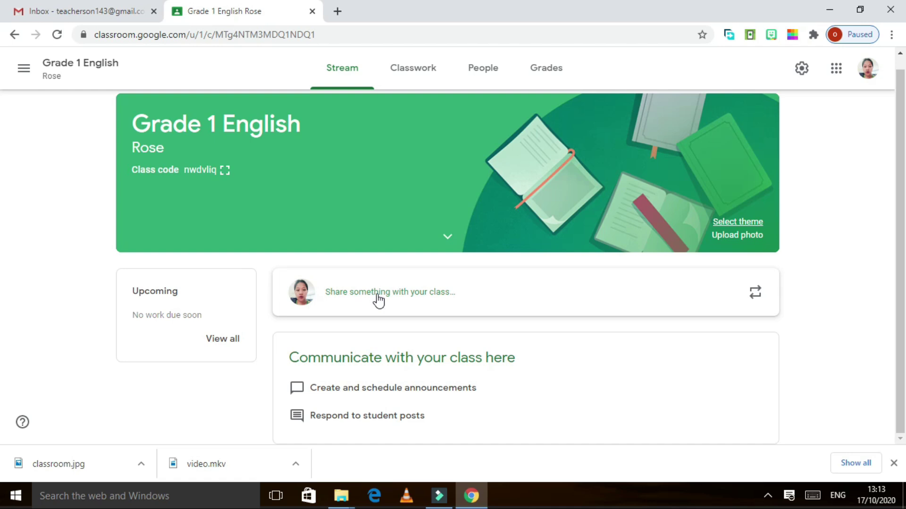
Start an announcement for all students and attach the "60_00 Minutes _Purple Blue Moving Stars_" video as a file
left_click(386, 299)
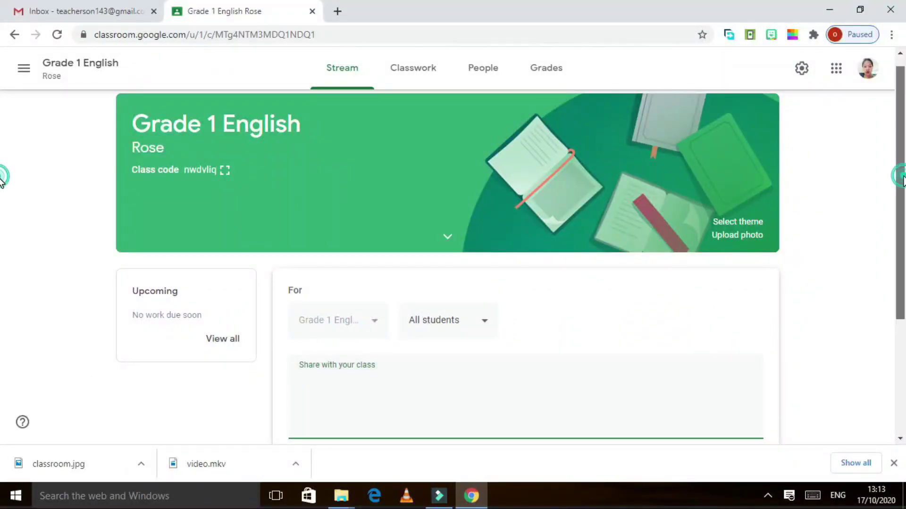
scroll(390, 300, "down", 3)
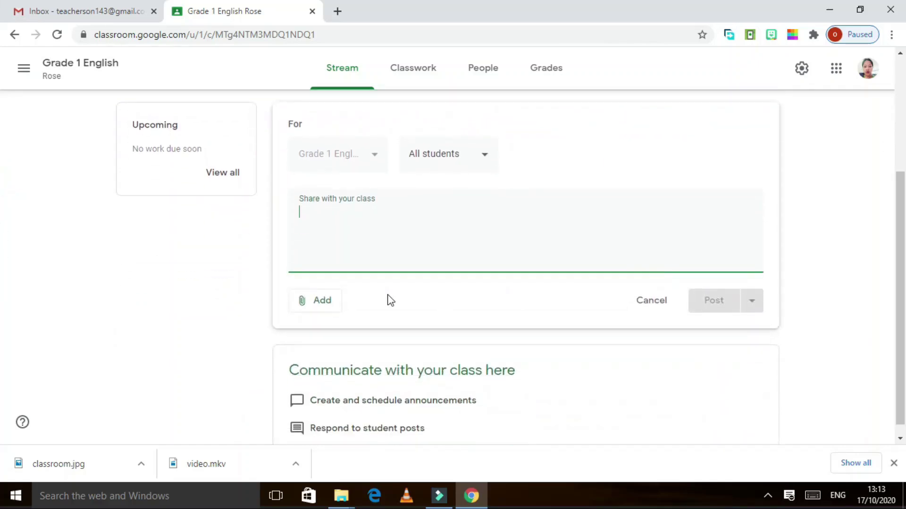
left_click(317, 302)
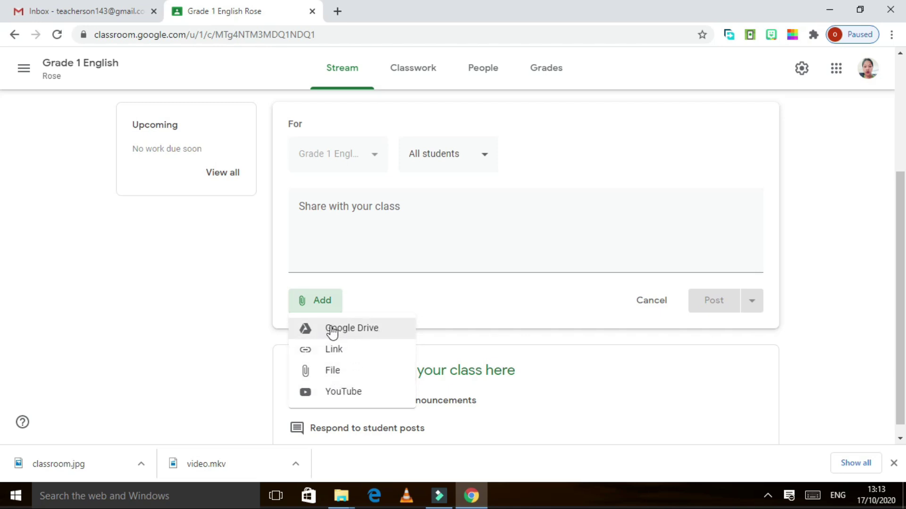
left_click(336, 378)
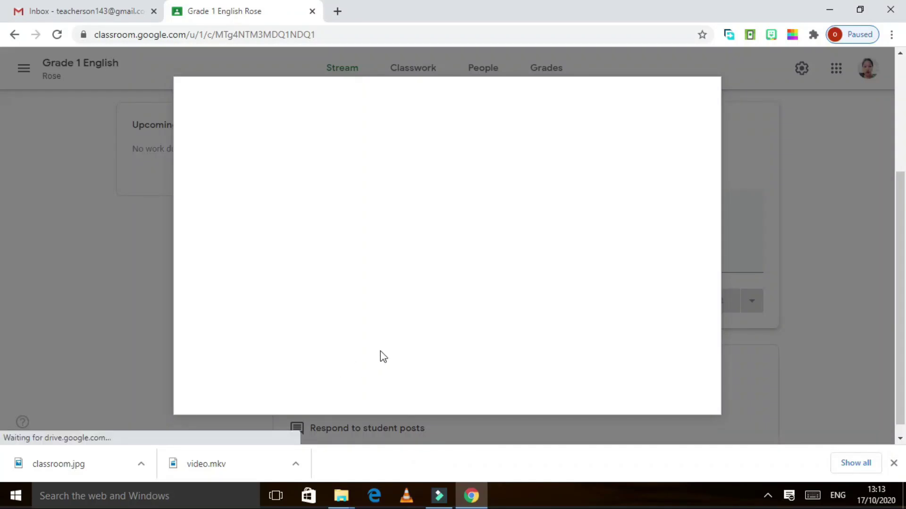
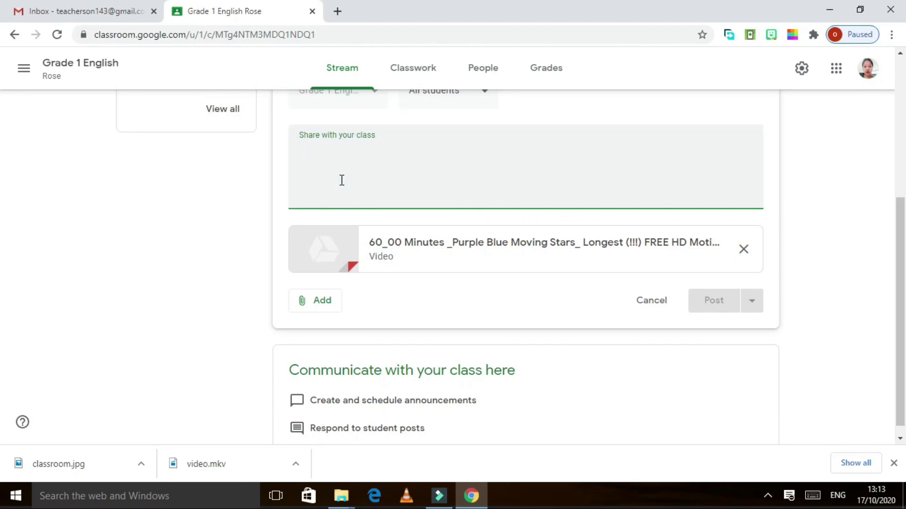
type("hI KI")
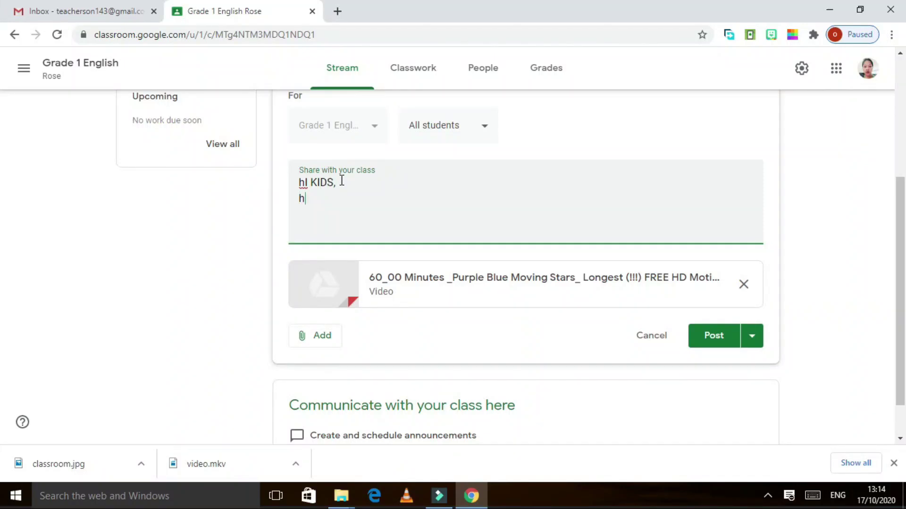
type("DS,")
key("Return")
type("hERE I")
key("BackSpace")
key("BackSpace")
key("BackSpace")
key("BackSpace")
key("BackSpace")
key("BackSpace")
key("BackSpace")
key("BackSpace")
key("BackSpace")
key("BackSpace")
key("BackSpace")
key("BackSpace")
key("BackSpace")
key("BackSpace")
Write the announcement "Hi Kids, Here is the video explaining how to do the module." and post it to the class
type("H")
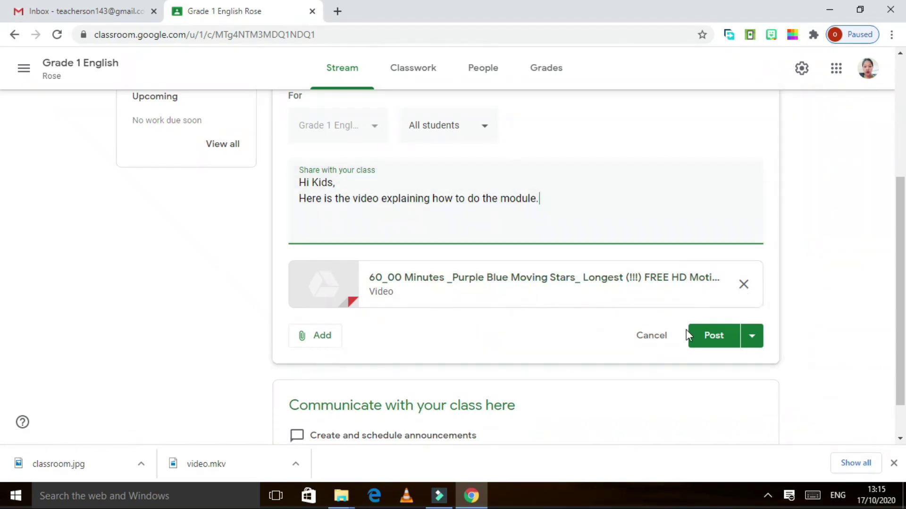
left_click(706, 338)
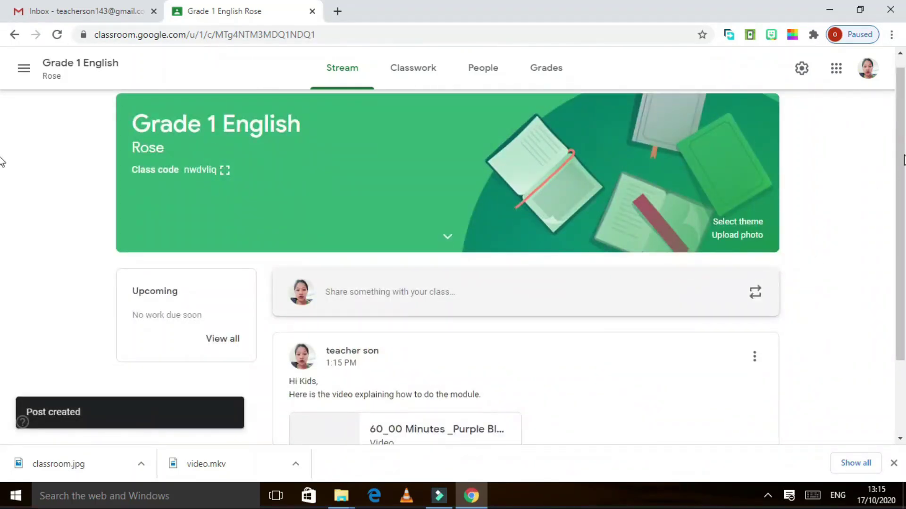
Copy the link of the posted video announcement
scroll(2, 162, "down", 2)
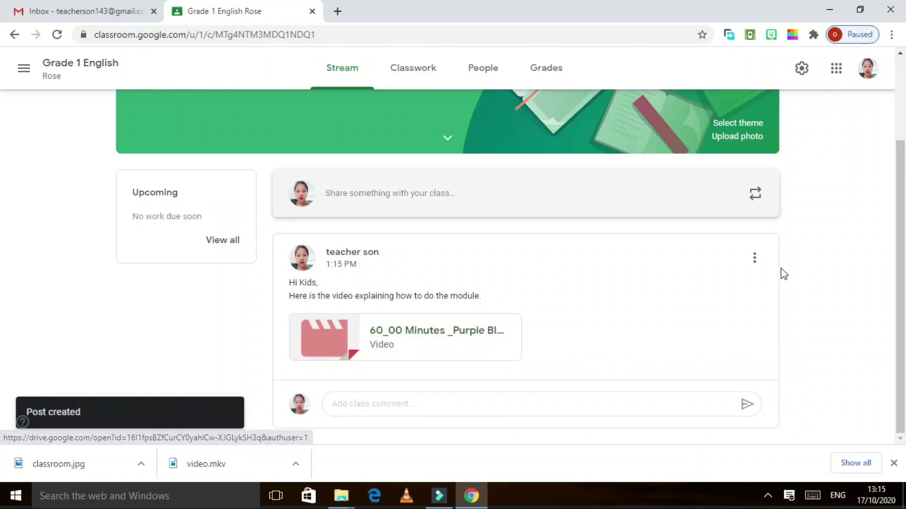
left_click(754, 258)
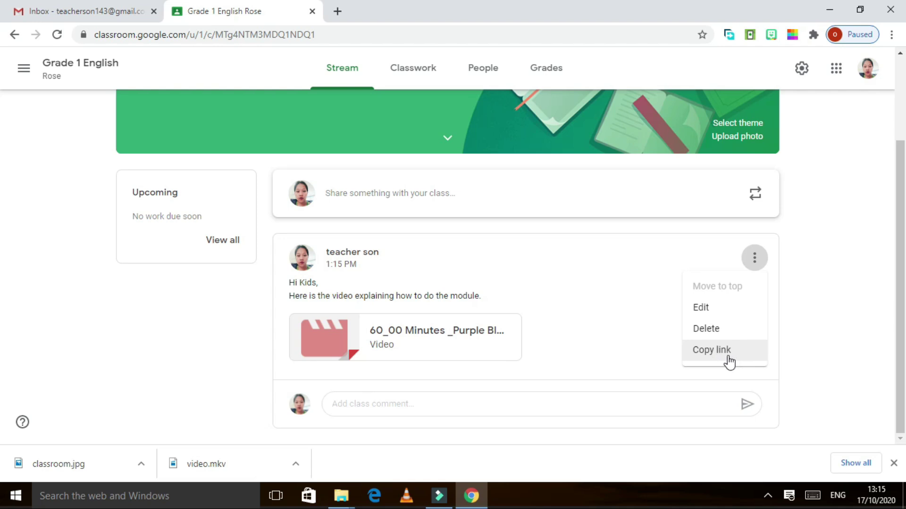
left_click(711, 362)
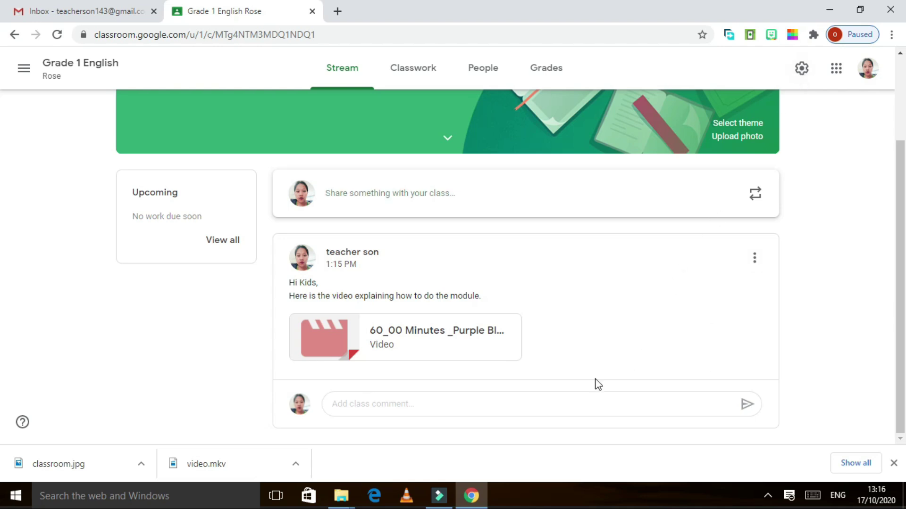